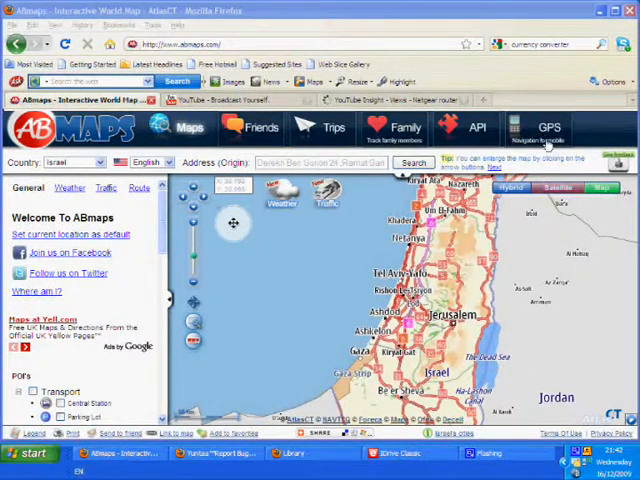
Step: Open the City Cruiser for Nokia N95 8GB free download page on GetJar in a new tab
left_click(547, 138)
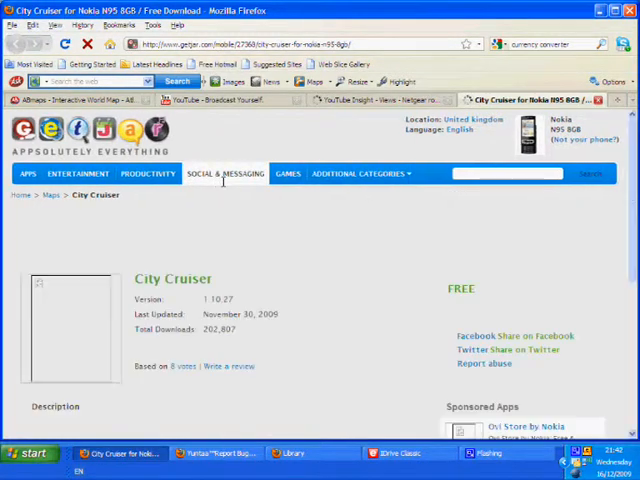
scroll(223, 184, "down", 1)
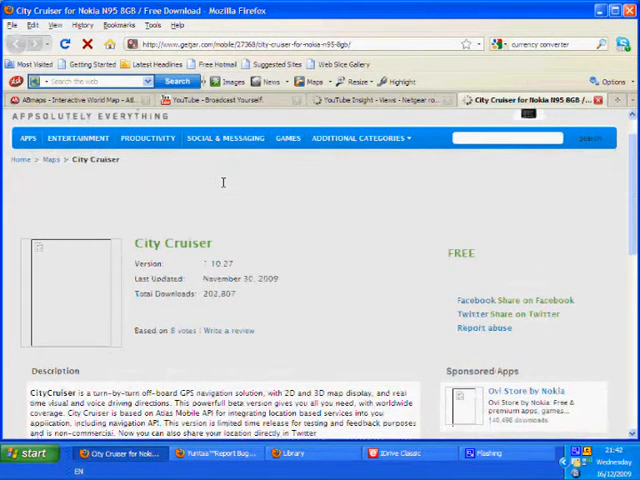
scroll(223, 184, "down", 3)
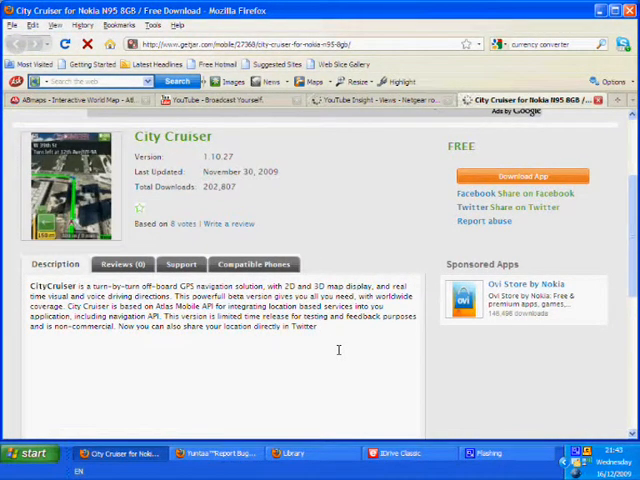
scroll(339, 349, "down", 1)
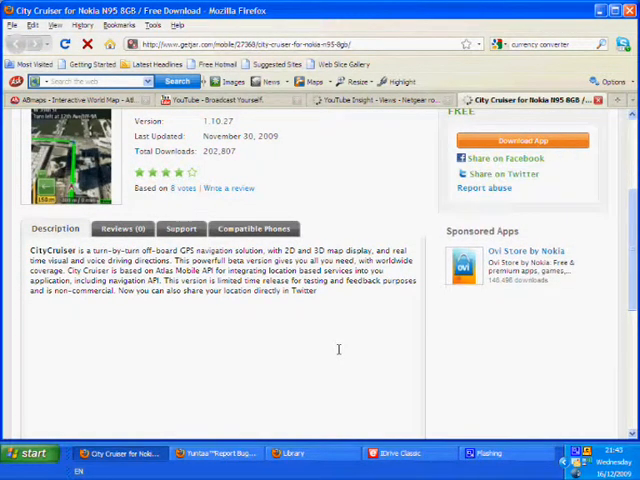
scroll(339, 349, "down", 1)
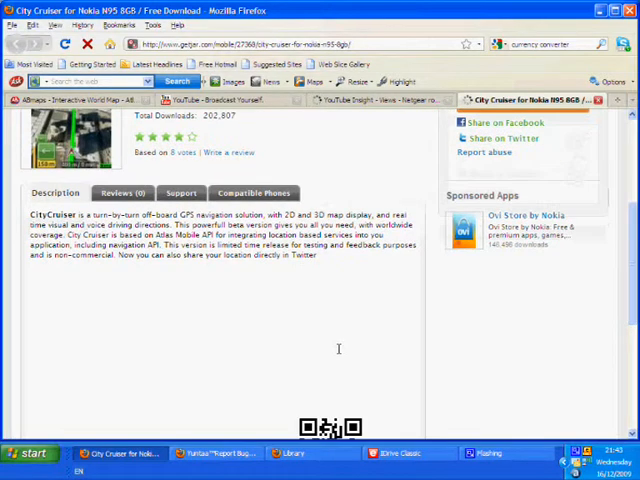
scroll(339, 349, "down", 1)
scroll(339, 349, "down", 2)
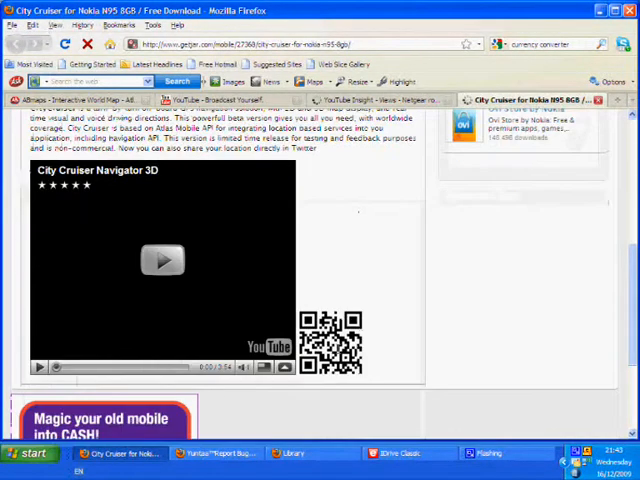
scroll(339, 349, "down", 3)
scroll(339, 349, "up", 8)
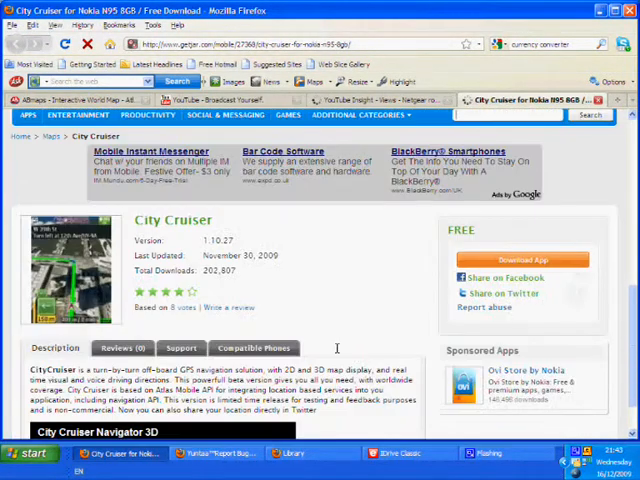
scroll(339, 349, "up", 3)
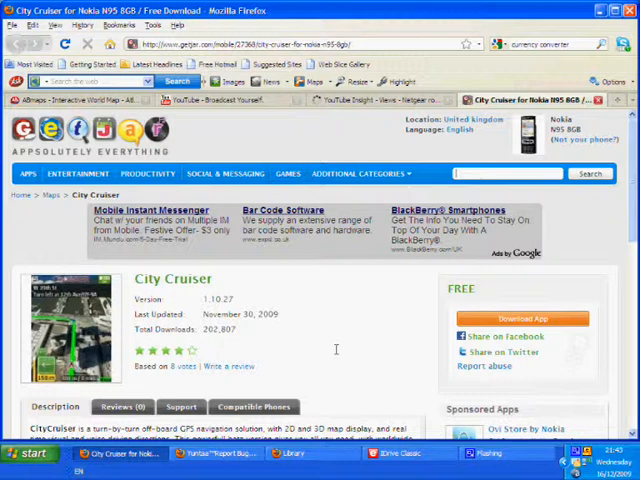
scroll(307, 328, "down", 2)
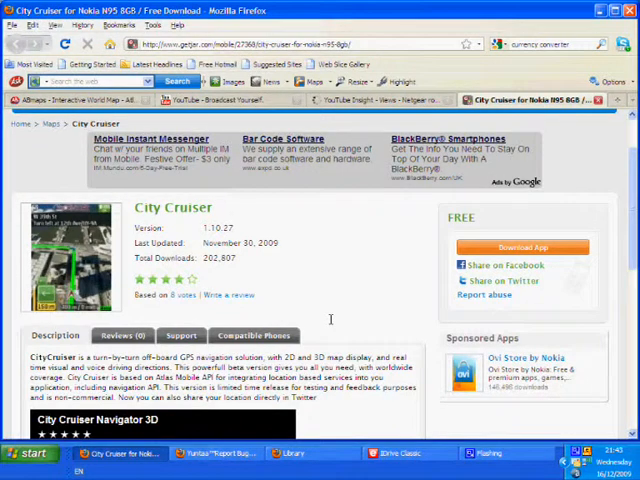
scroll(331, 320, "down", 1)
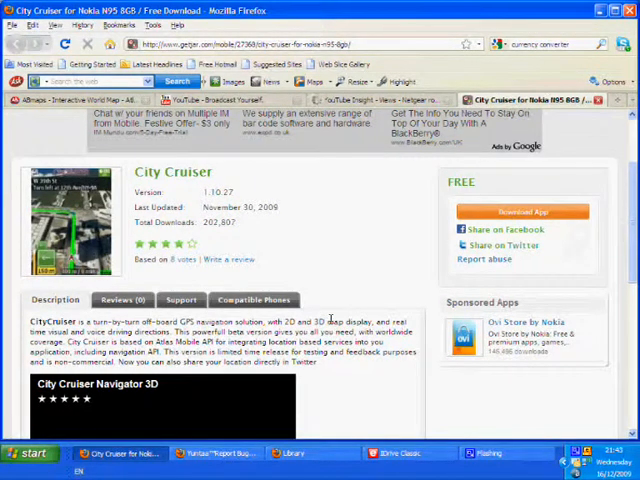
scroll(330, 318, "down", 2)
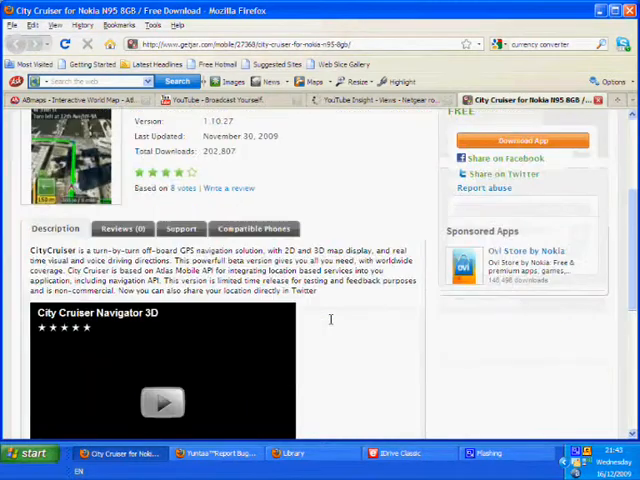
scroll(330, 318, "up", 2)
scroll(330, 318, "down", 2)
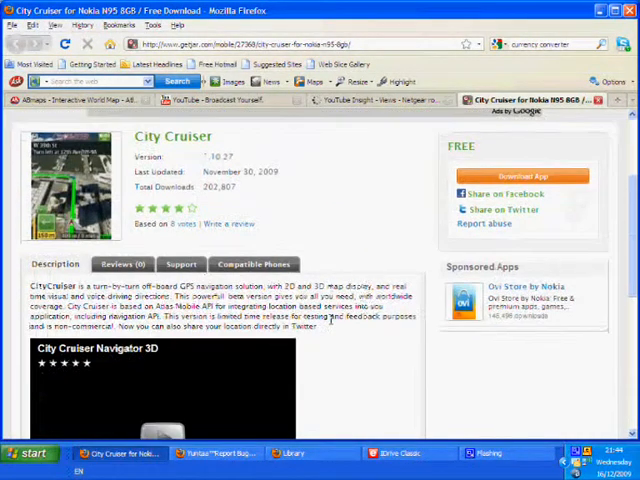
scroll(330, 318, "up", 2)
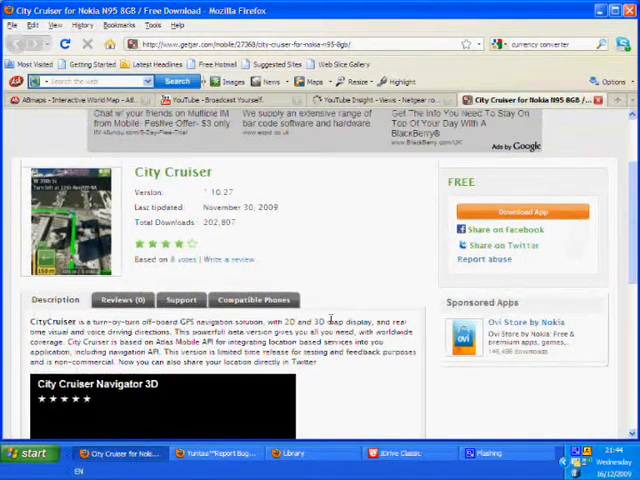
scroll(330, 318, "down", 2)
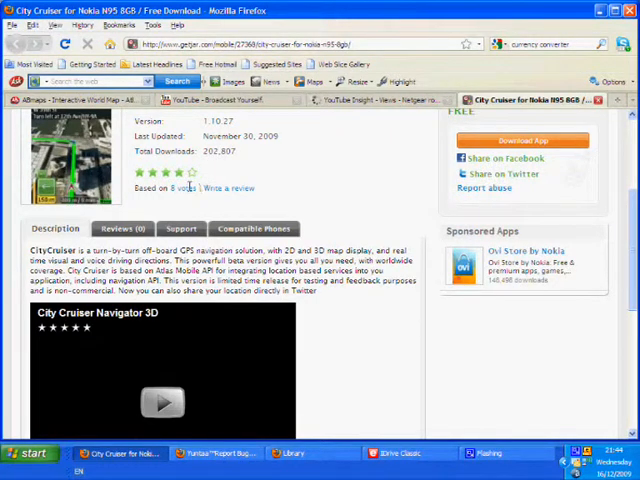
Step: Show the Reviews (0) tab via the '8 votes' link under the app rating
left_click(183, 188)
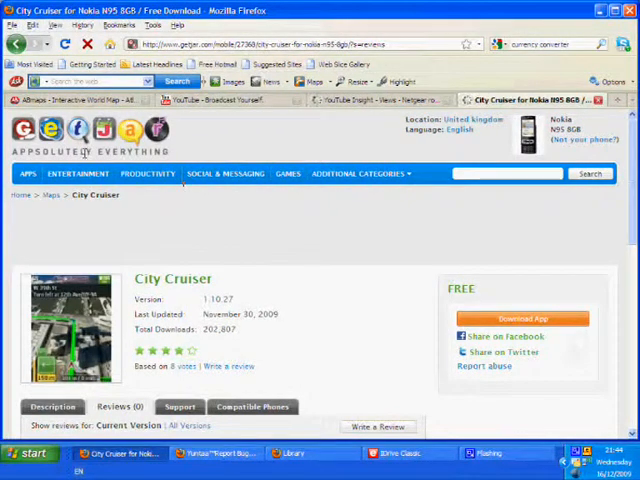
scroll(318, 283, "down", 3)
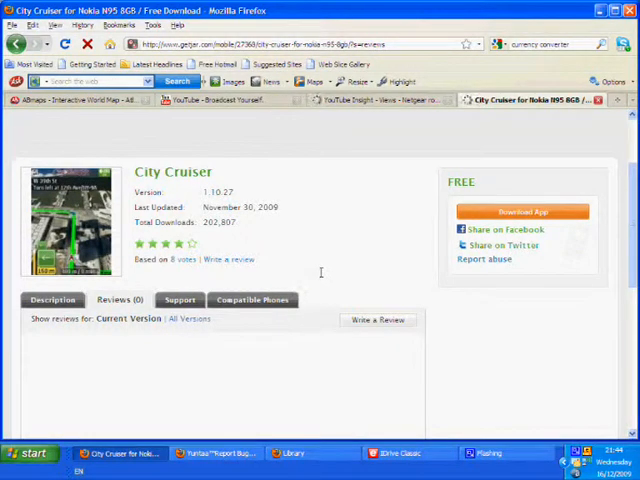
scroll(321, 271, "down", 3)
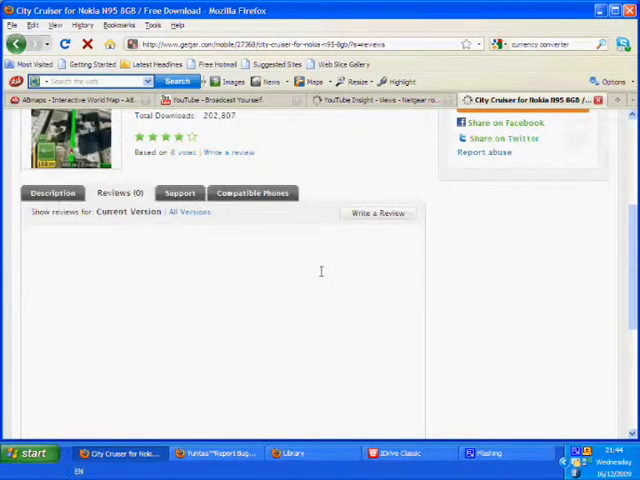
scroll(321, 271, "up", 2)
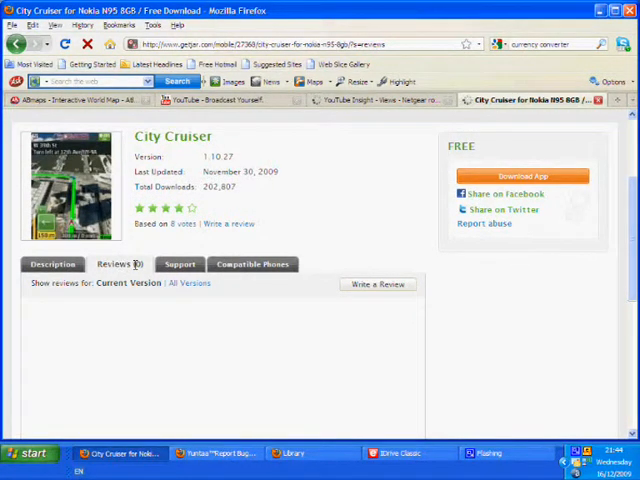
scroll(138, 264, "up", 3)
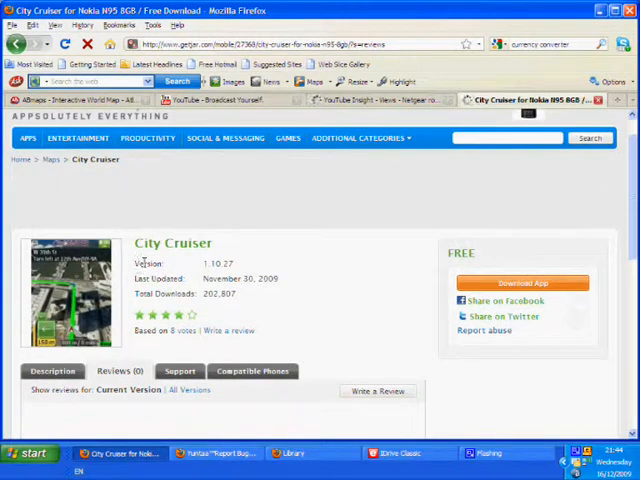
right_click(578, 456)
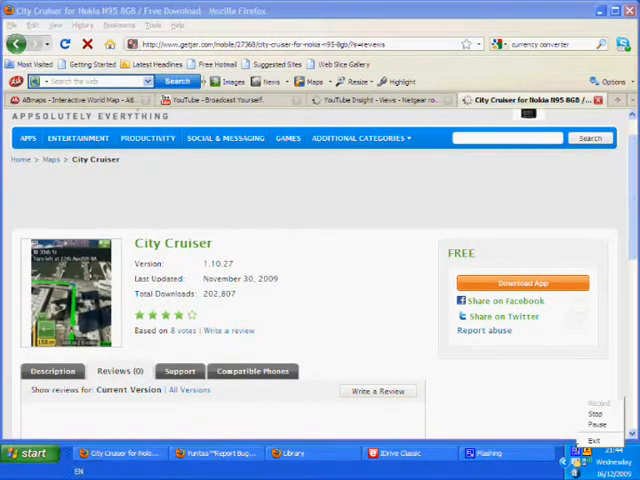